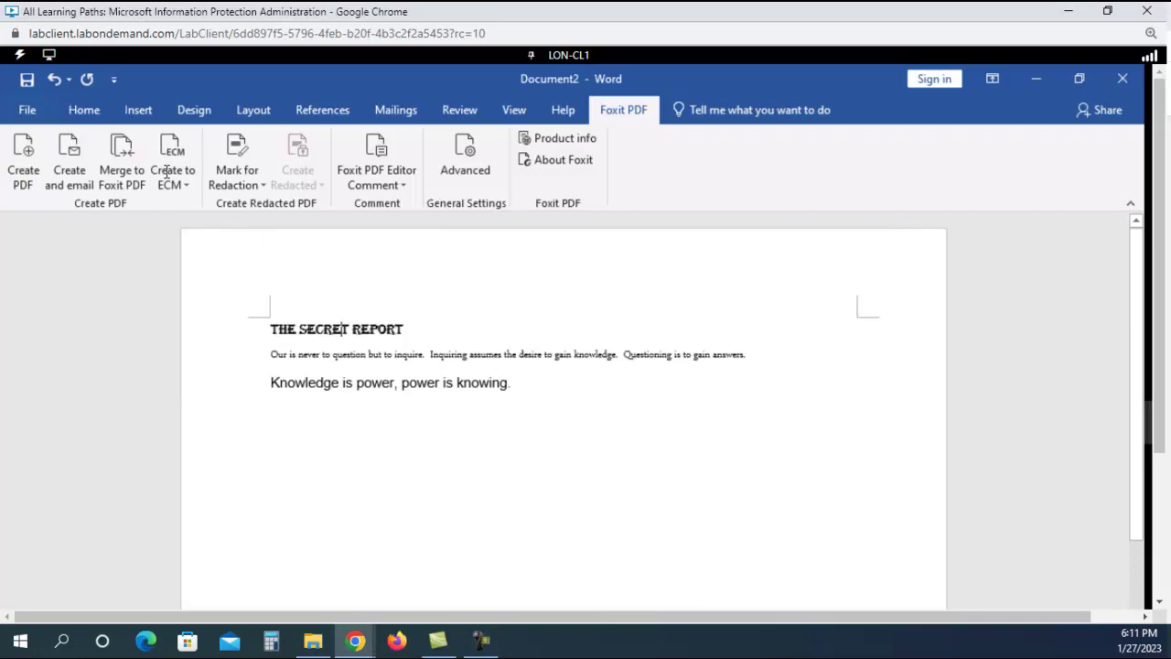
Read the fonts of the title and both sentences: Algerian, Arabic Typeset and Arial
{"action": "left_click", "coordinate": [91, 113]}
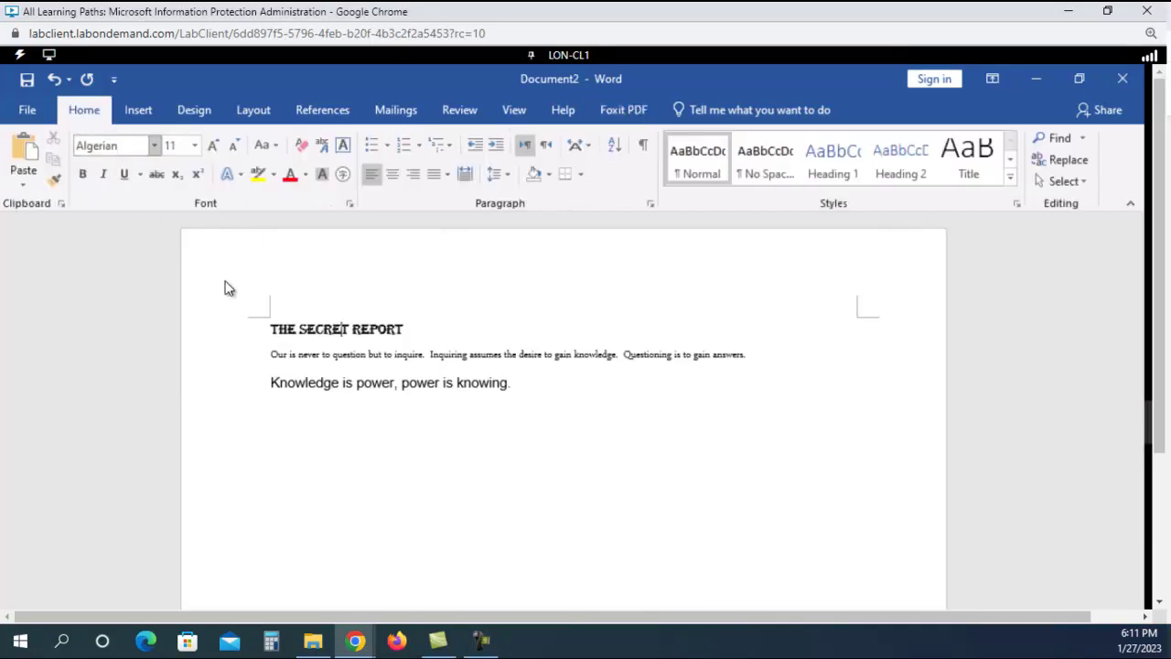
{"action": "left_click", "coordinate": [301, 354]}
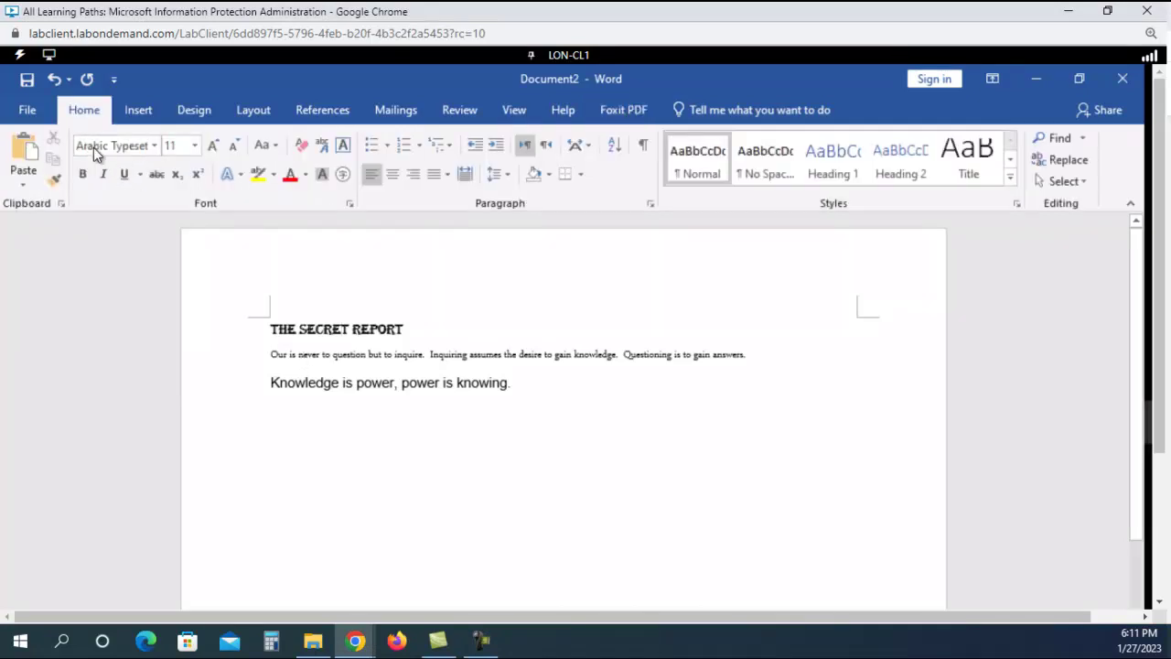
{"action": "left_click", "coordinate": [308, 384]}
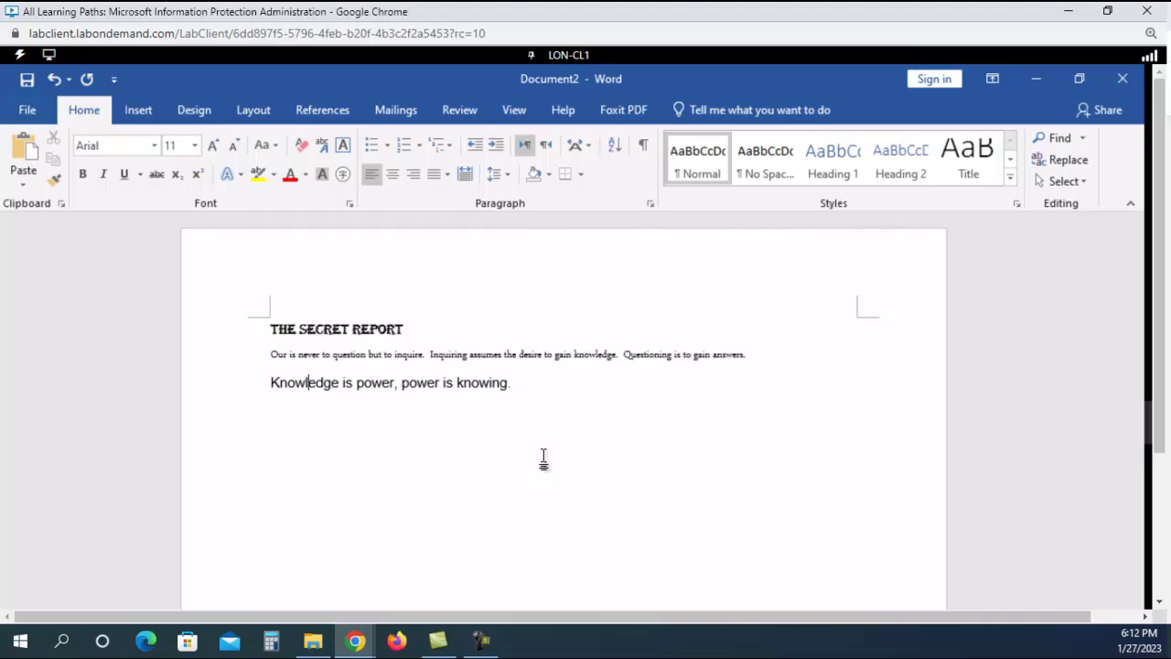
Create 'The Secret Report.pdf' from the Word report using Foxit PDF's Create PDF
{"action": "left_click", "coordinate": [620, 112]}
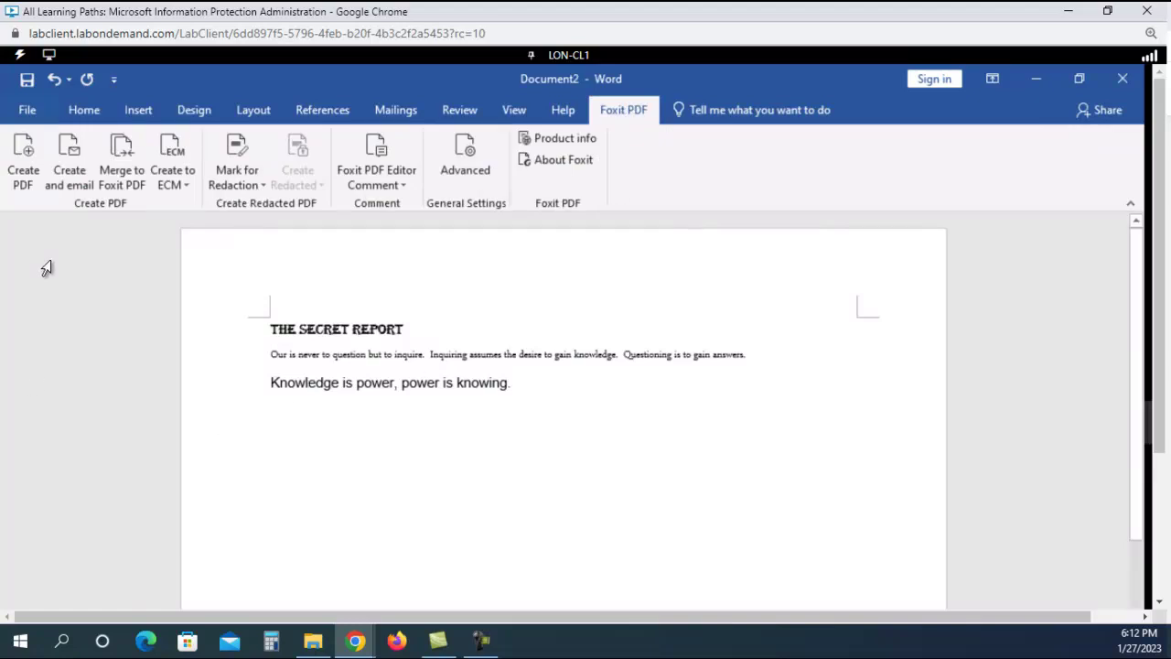
{"action": "left_click", "coordinate": [23, 155]}
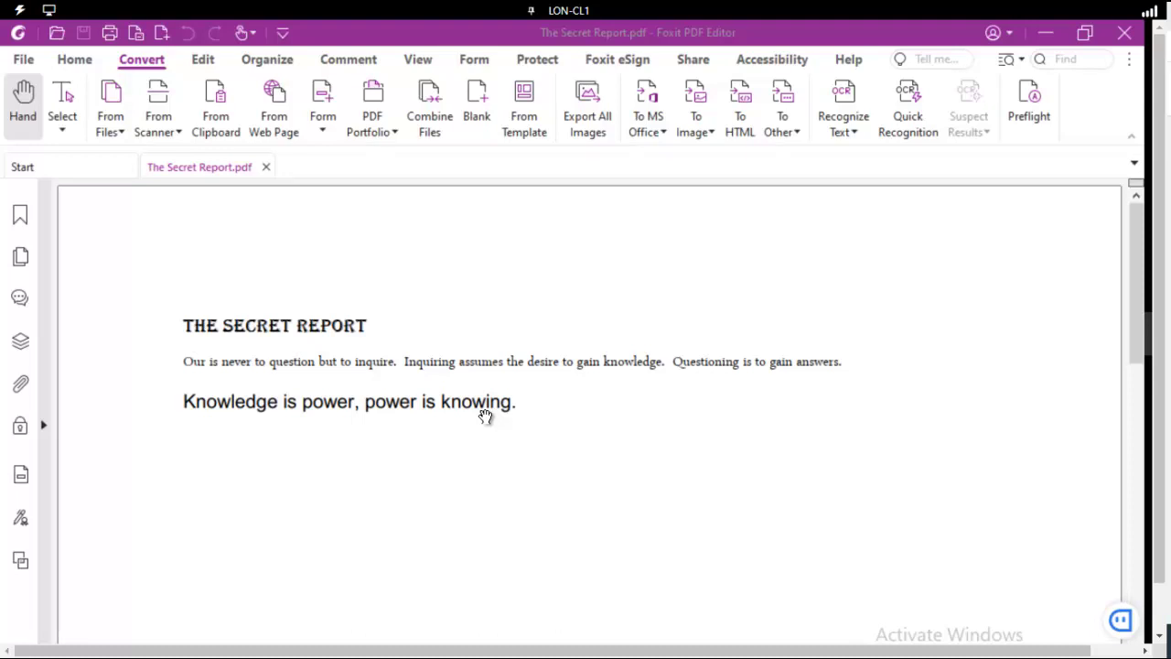
{"action": "left_click", "coordinate": [19, 60]}
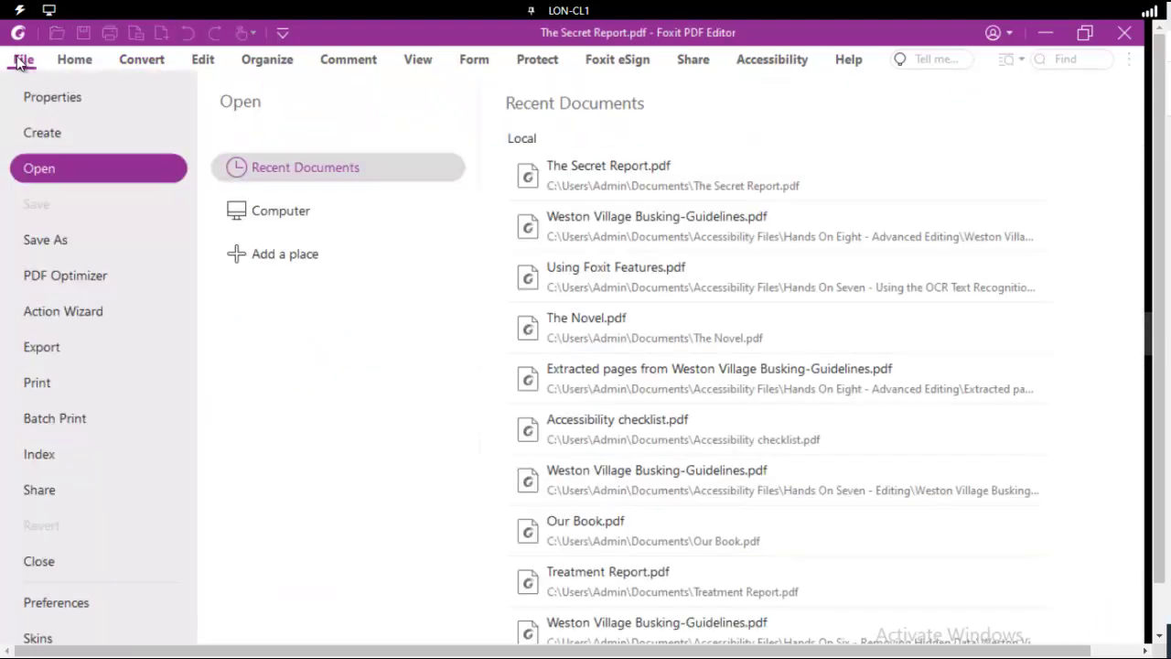
{"action": "left_click", "coordinate": [51, 99]}
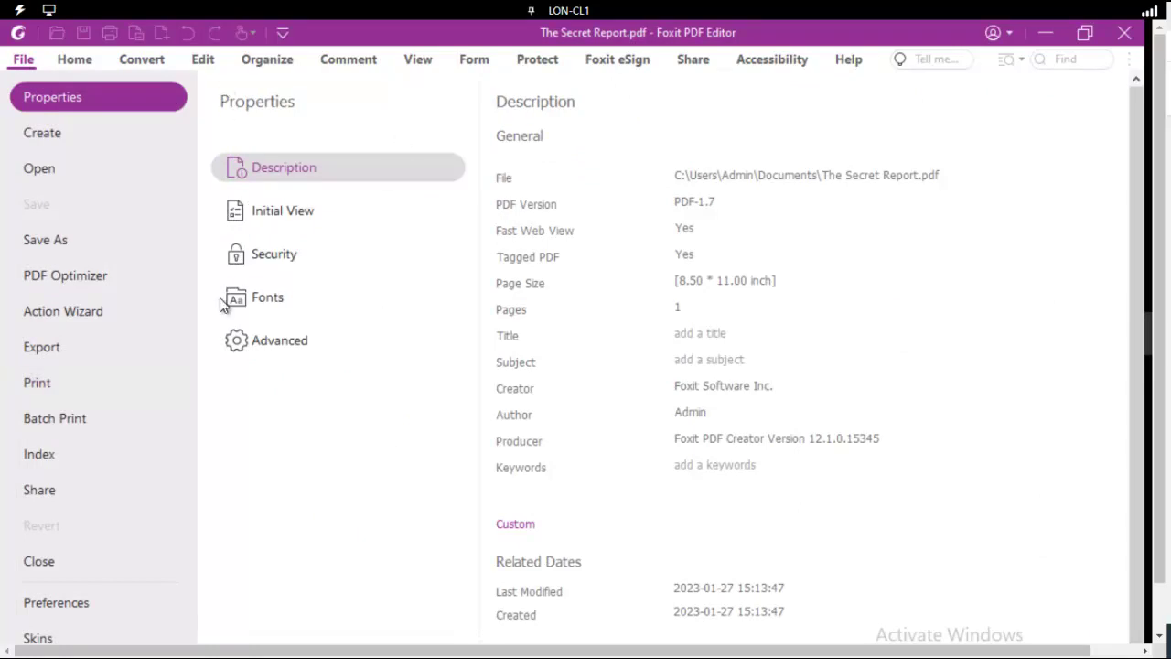
{"action": "left_click", "coordinate": [259, 308]}
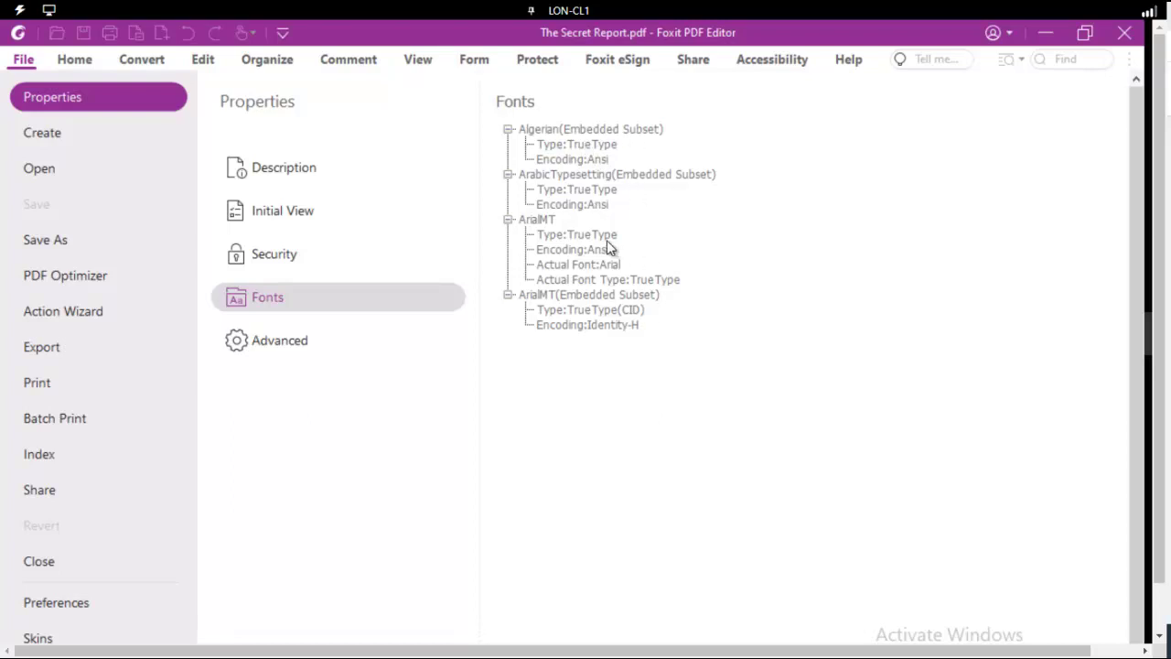
{"action": "left_click", "coordinate": [72, 60]}
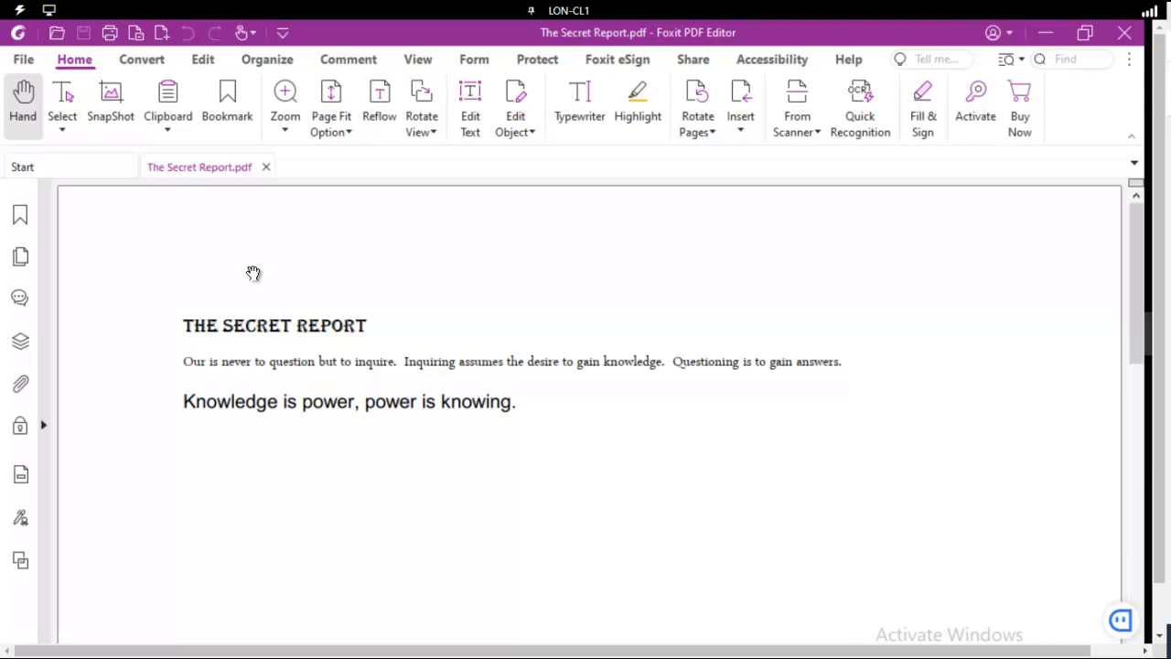
{"action": "left_click", "coordinate": [135, 61]}
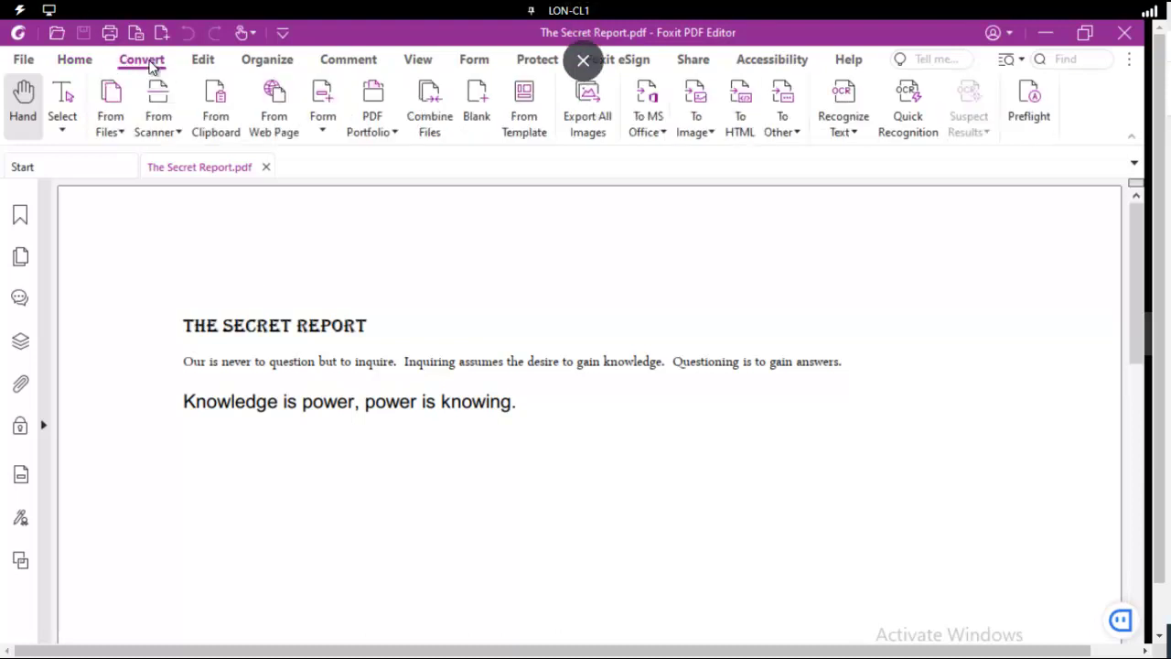
{"action": "left_click", "coordinate": [1031, 105]}
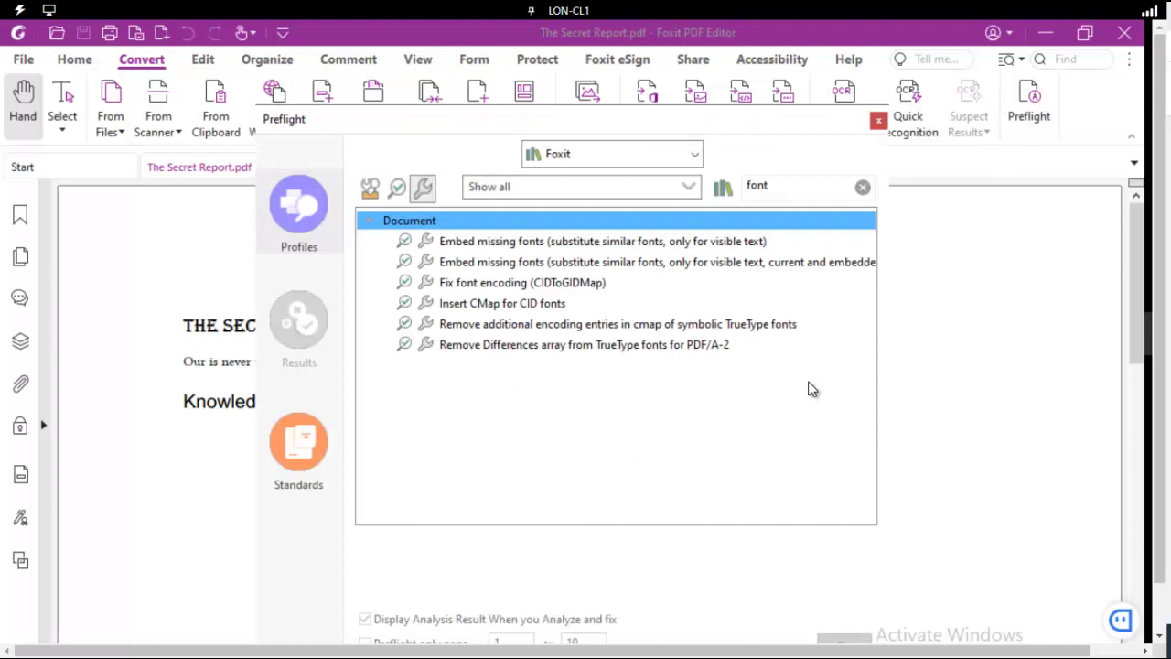
{"action": "left_click", "coordinate": [422, 188]}
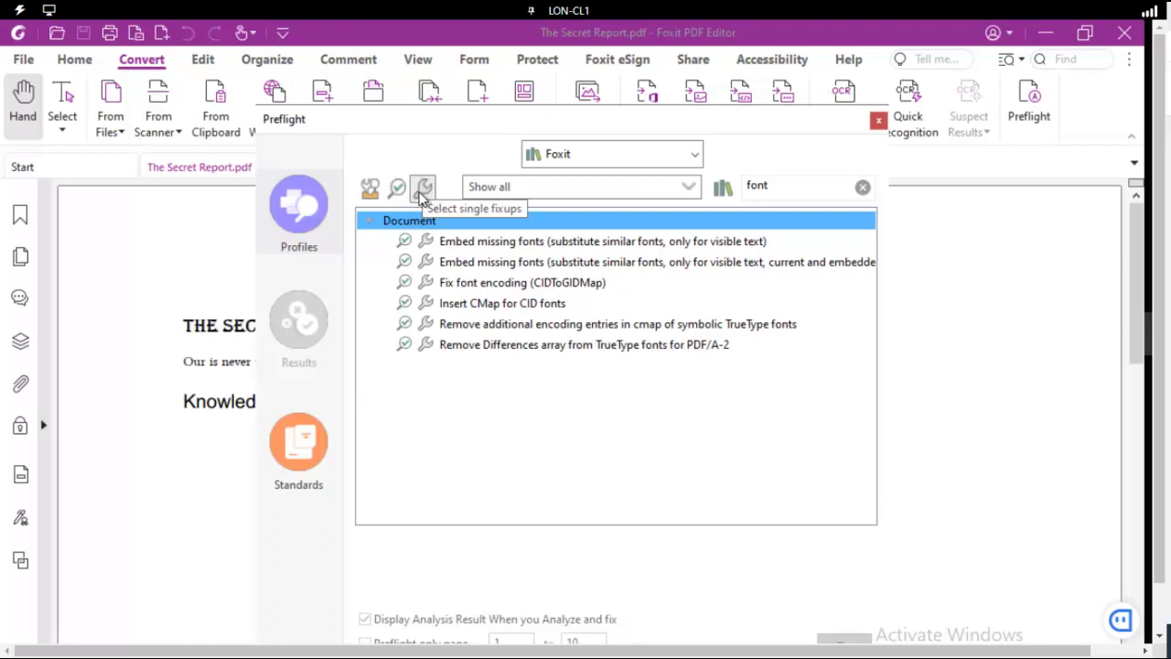
{"action": "double_click", "coordinate": [778, 185]}
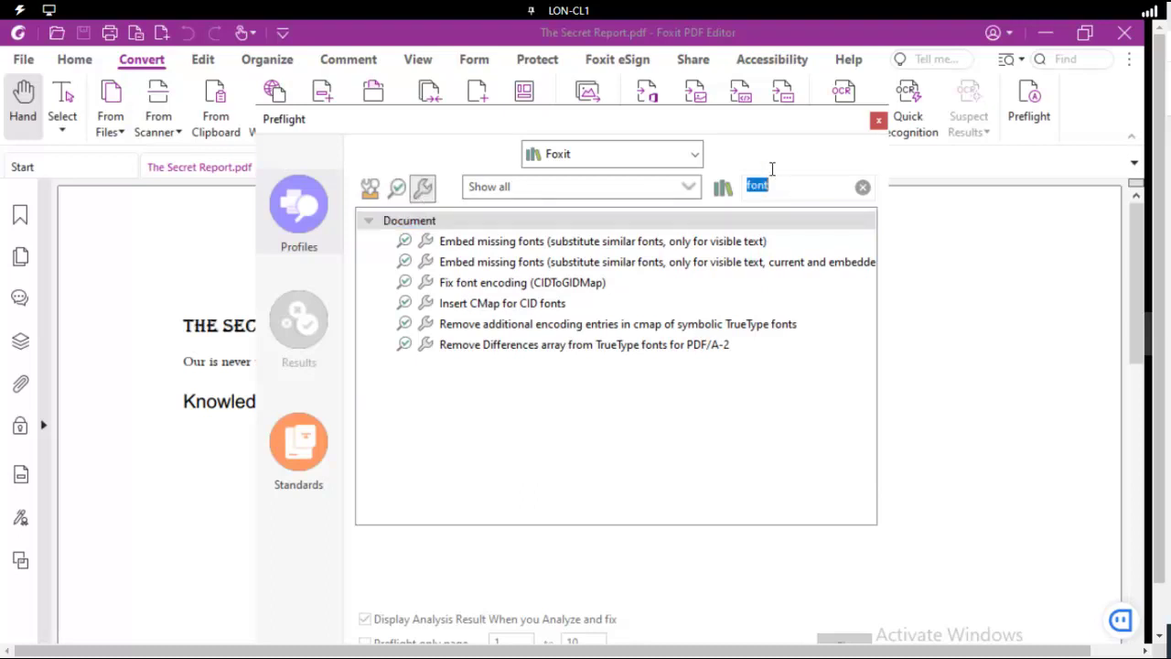
{"action": "left_click", "coordinate": [784, 183]}
{"action": "left_click", "coordinate": [493, 245]}
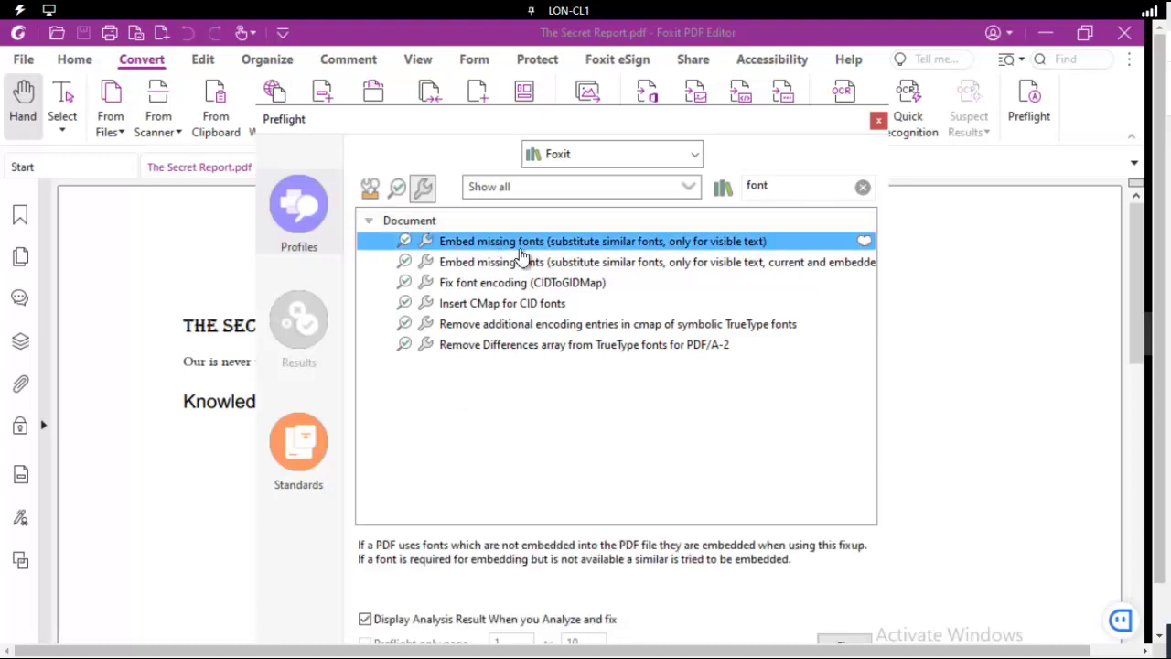
{"action": "left_click_drag", "start_coordinate": [476, 137], "coordinate": [461, 98]}
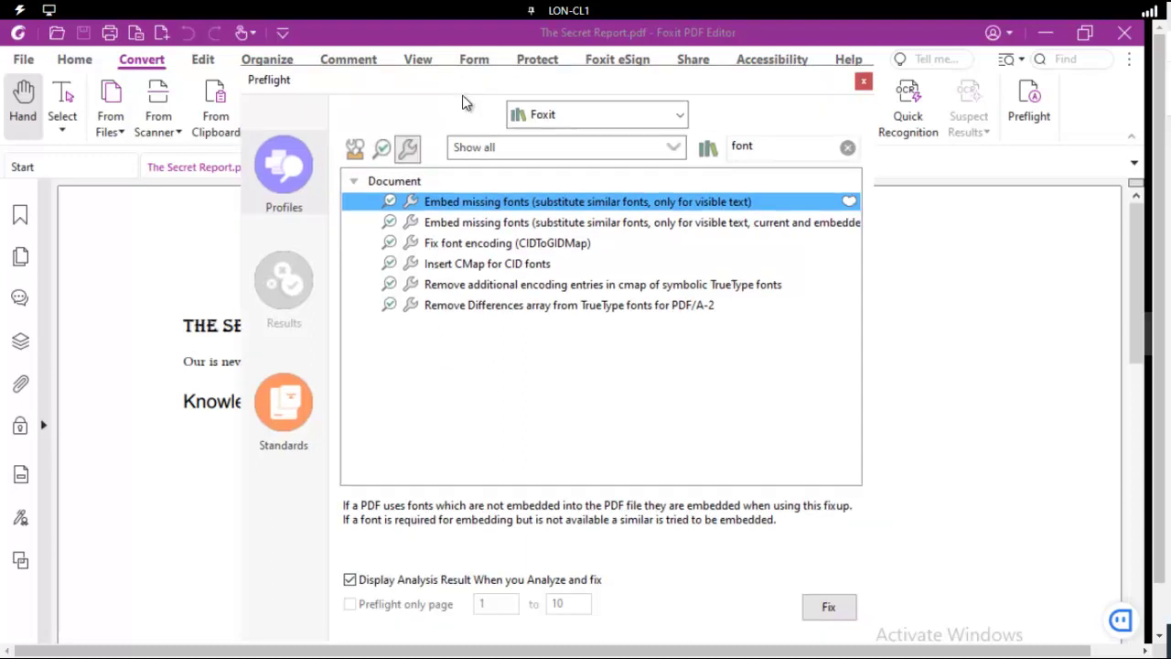
{"action": "left_click", "coordinate": [864, 82]}
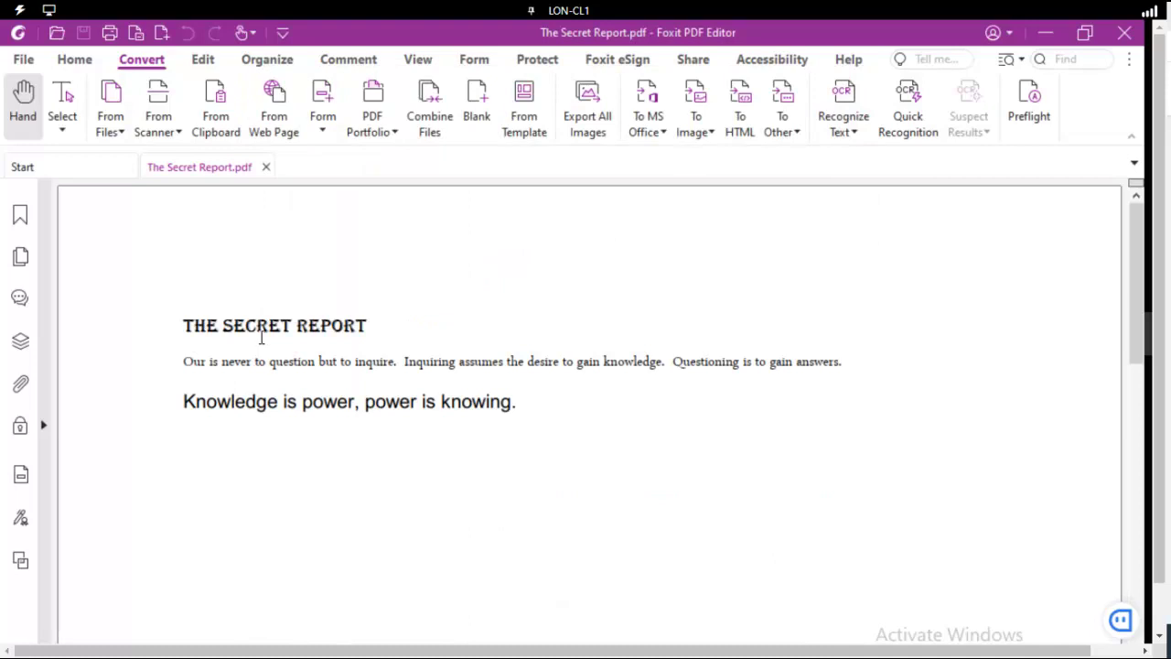
Open the report's print settings and the PDF printer's properties
{"action": "left_click", "coordinate": [29, 59]}
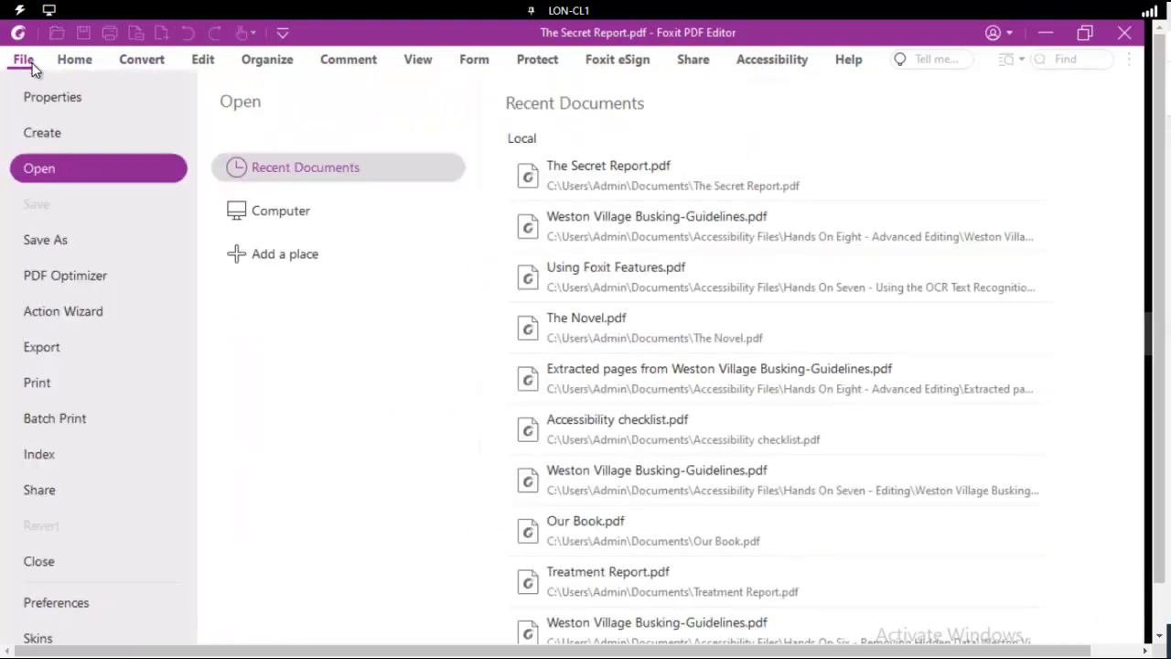
{"action": "left_click", "coordinate": [36, 384]}
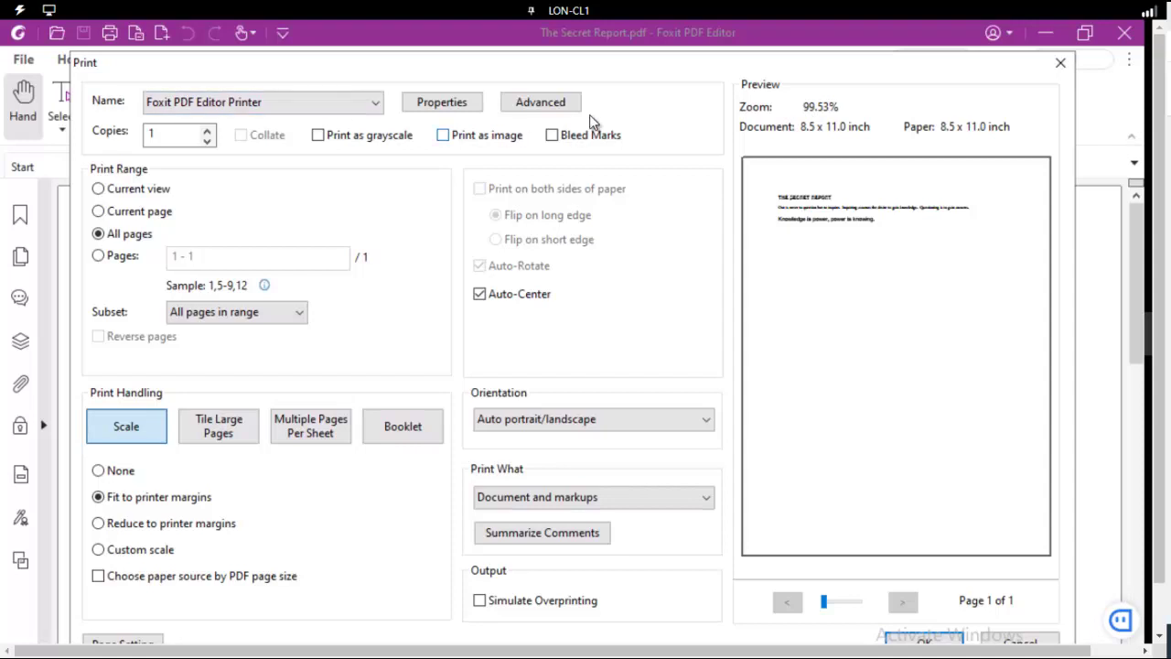
{"action": "left_click", "coordinate": [426, 101]}
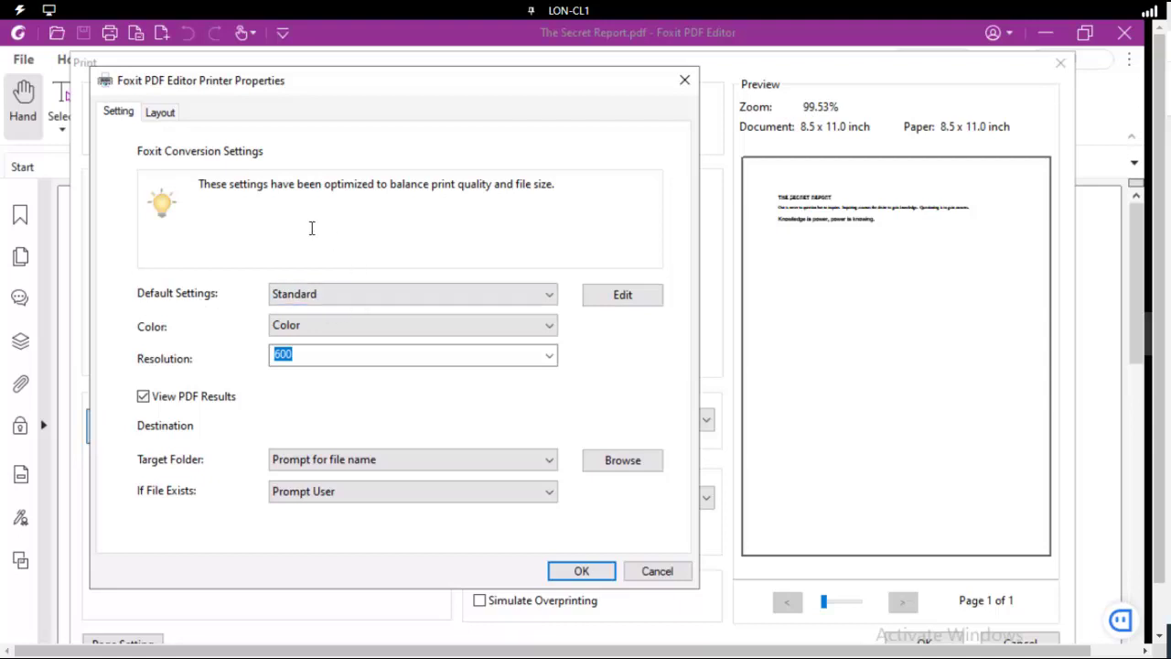
Keep Standard as the default conversion preset and begin editing it
{"action": "left_click", "coordinate": [346, 292]}
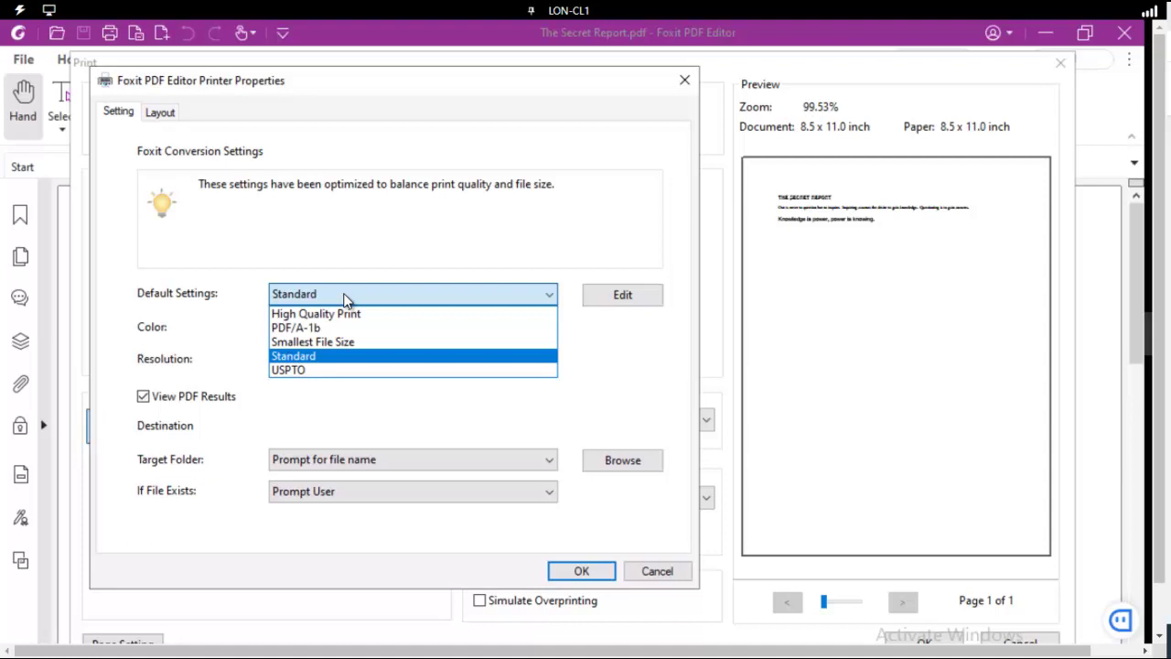
{"action": "left_click", "coordinate": [346, 295]}
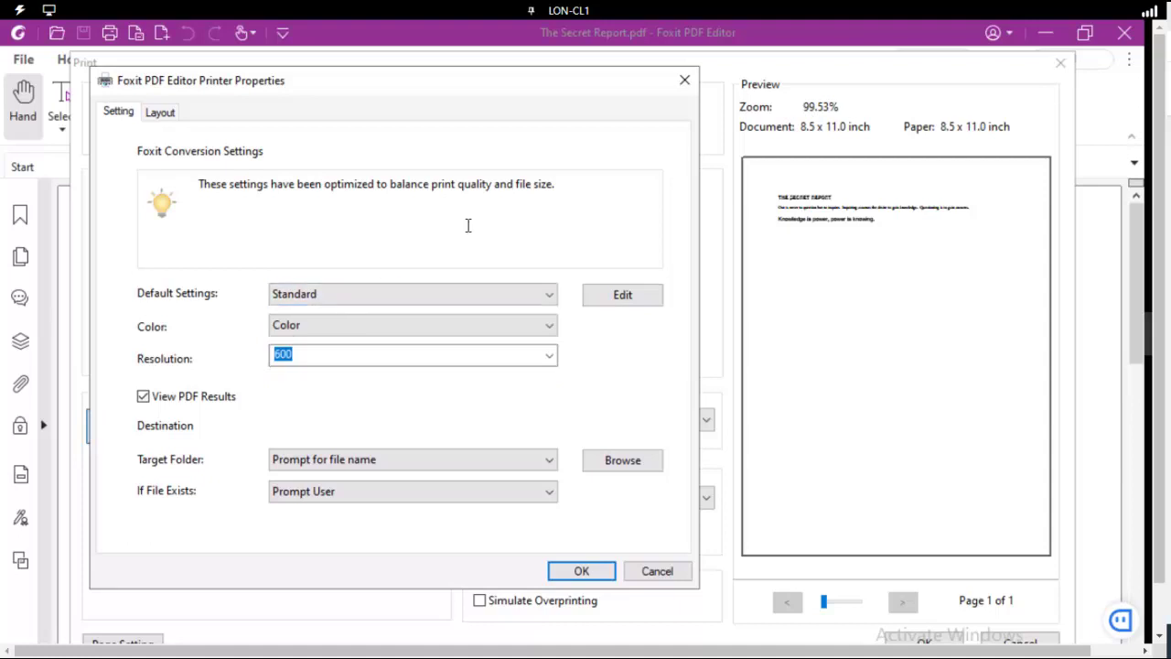
{"action": "left_click", "coordinate": [618, 297]}
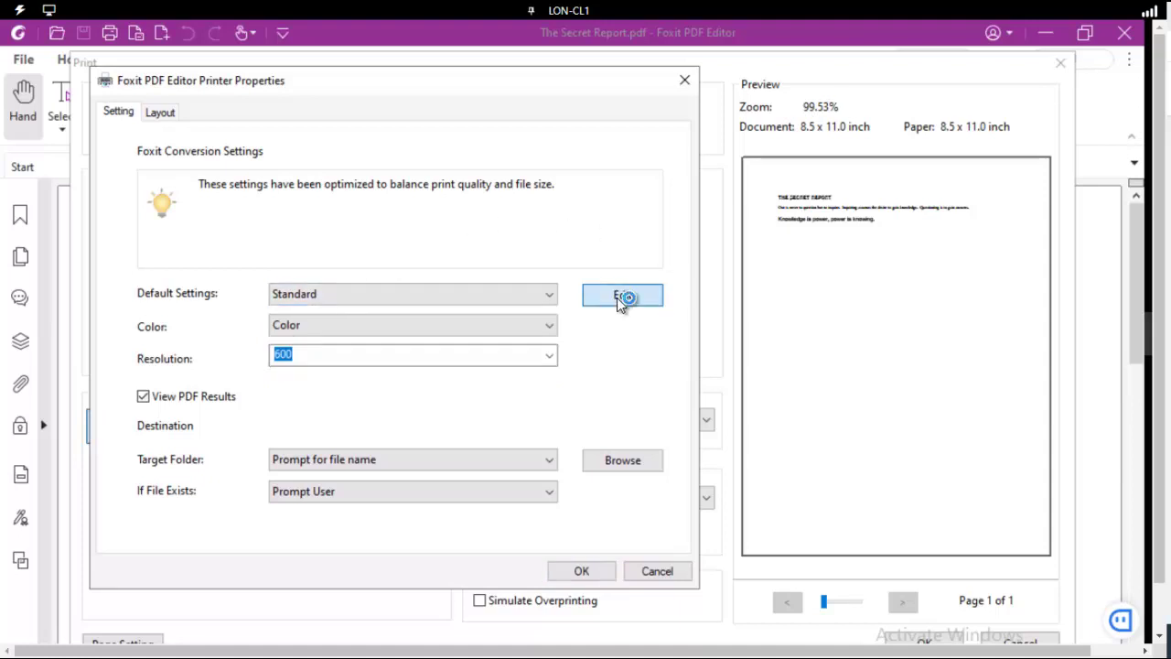
Set Embed all fonts, save it as the FontsEmbed preset, and confirm the settings
{"action": "left_click", "coordinate": [76, 137]}
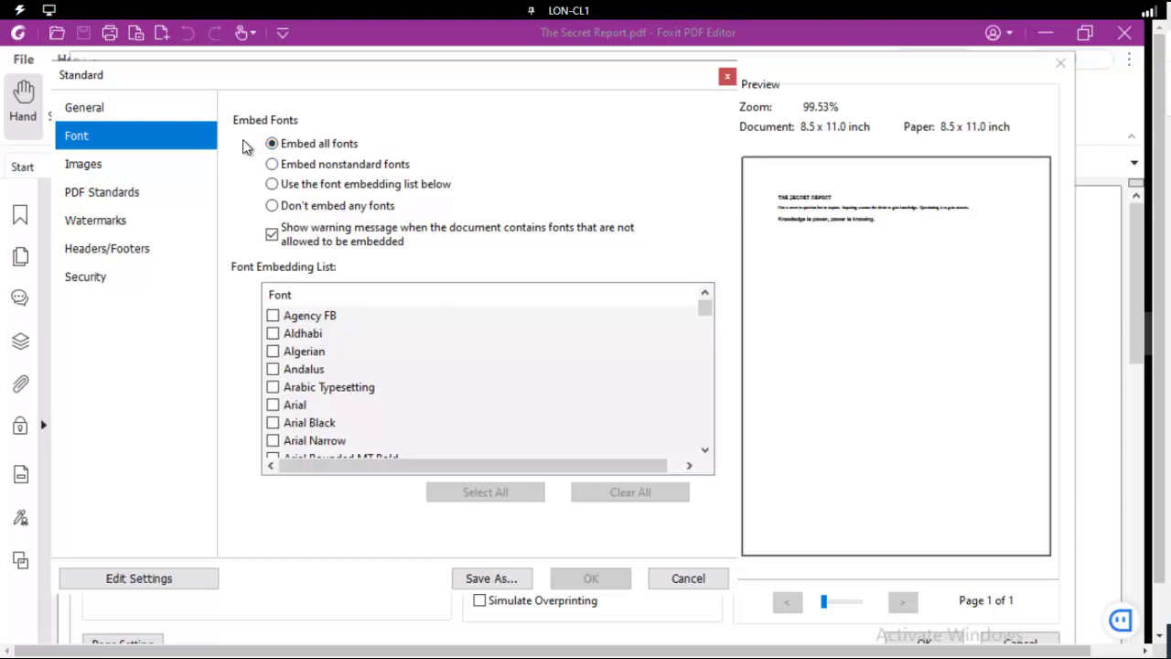
{"action": "left_click", "coordinate": [477, 580]}
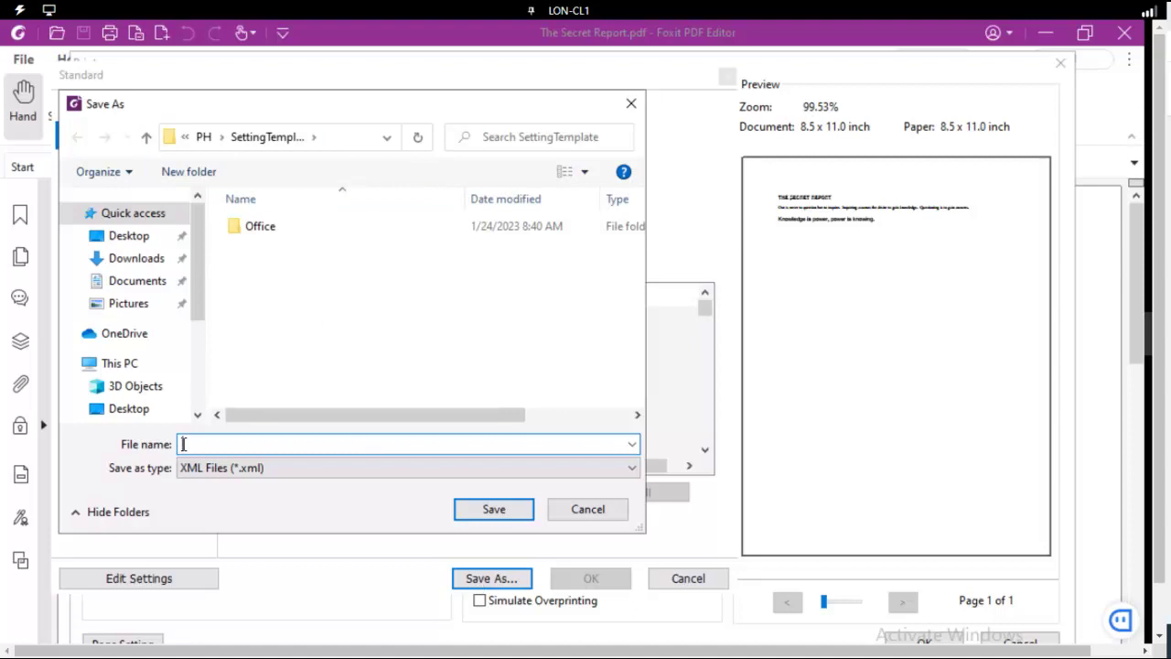
{"action": "type", "text": "Fonts"}
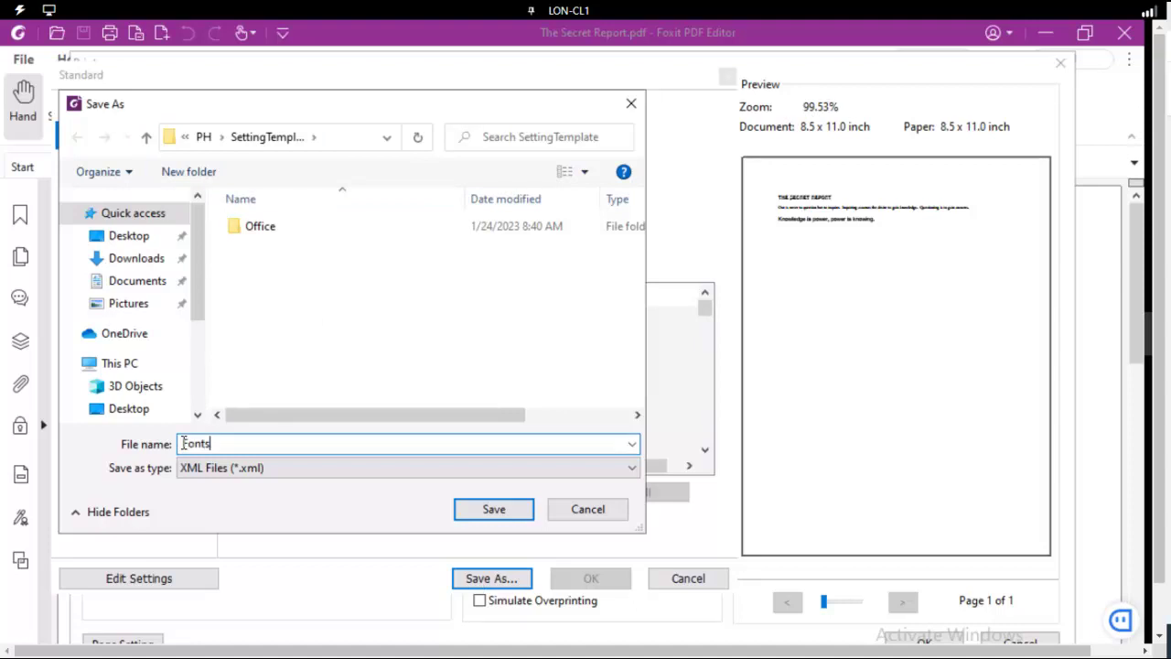
{"action": "type", "text": "Embed"}
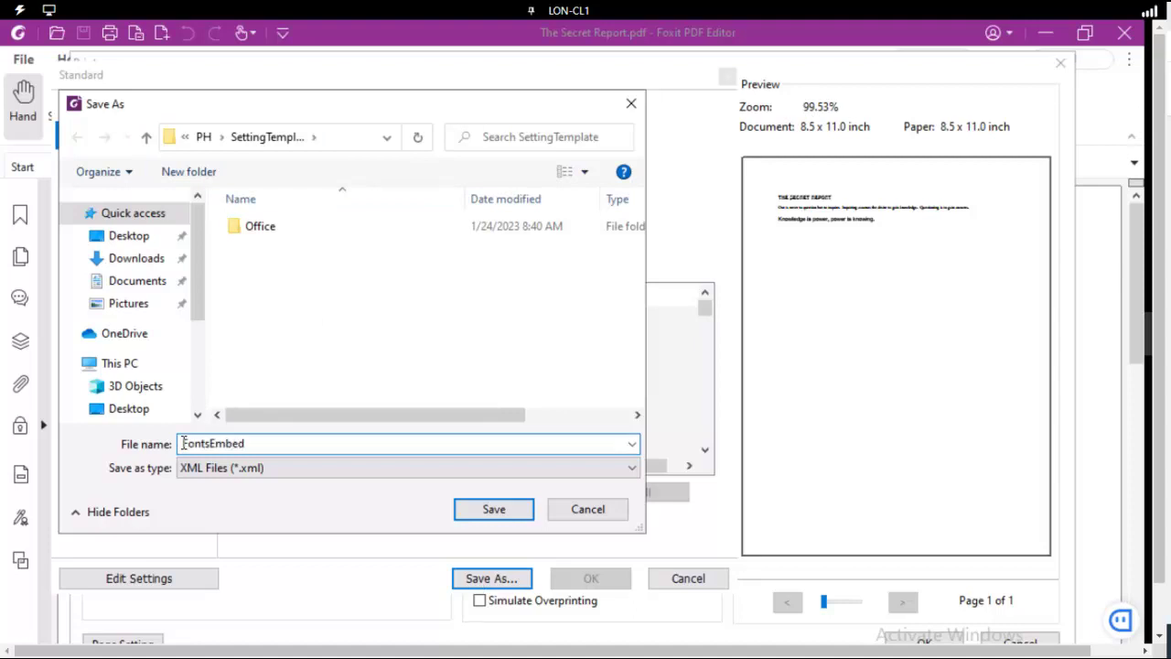
{"action": "left_click", "coordinate": [477, 510]}
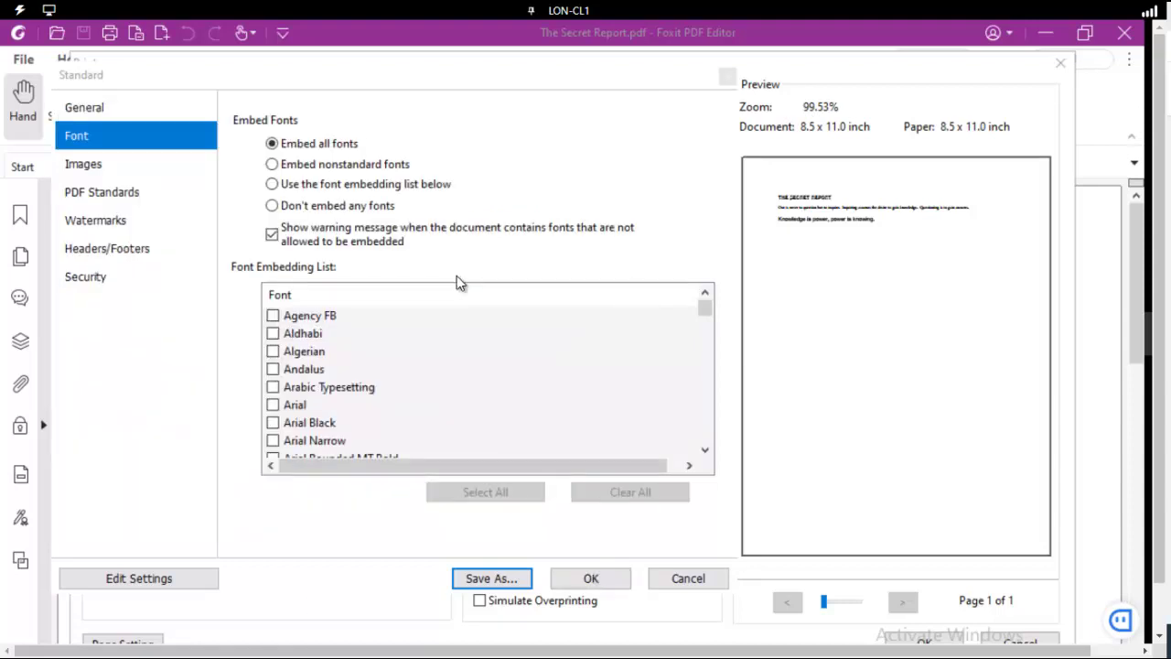
{"action": "left_click", "coordinate": [588, 581]}
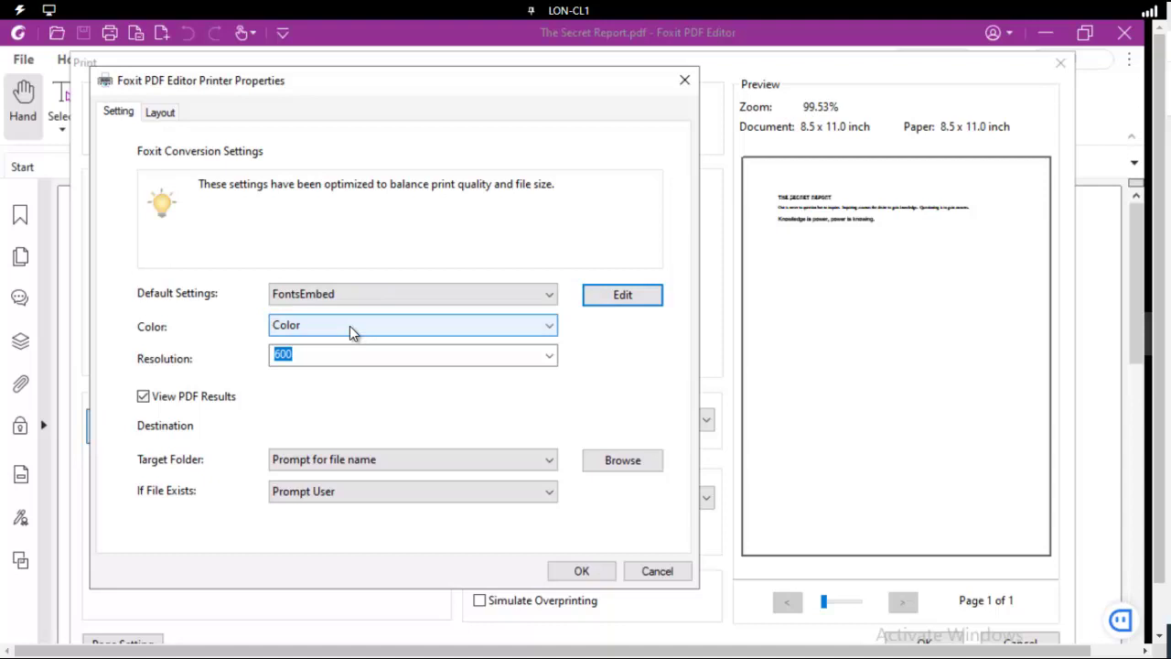
Keep FontsEmbed as the printer's default preset and print the report
{"action": "left_click", "coordinate": [552, 294]}
{"action": "left_click", "coordinate": [553, 295]}
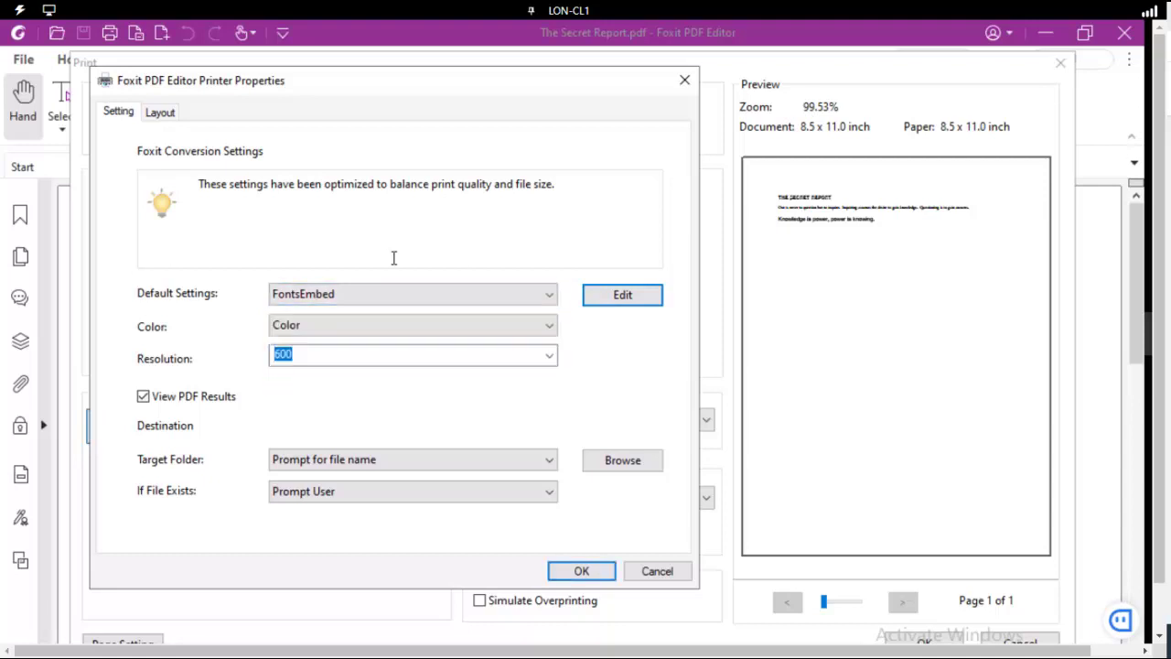
{"action": "left_click", "coordinate": [581, 571]}
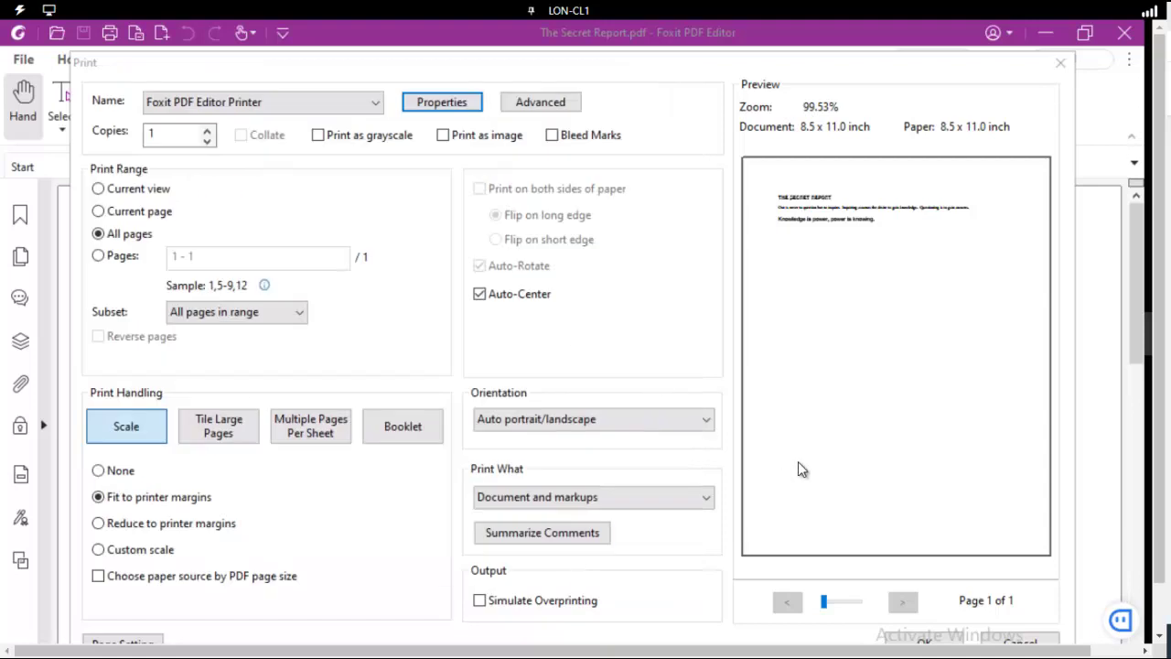
{"action": "left_click_drag", "start_coordinate": [581, 60], "coordinate": [579, 38]}
{"action": "left_click", "coordinate": [921, 622]}
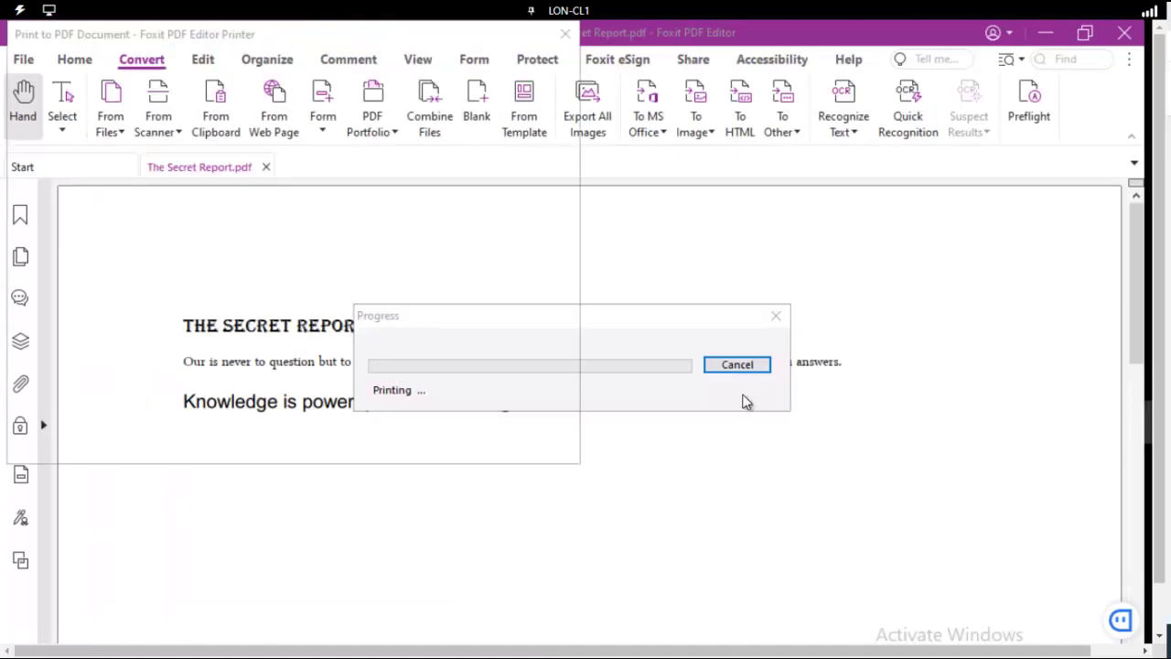
Save the printed PDF as 'The Secret Report with fonts.pdf'
{"action": "left_click", "coordinate": [218, 374]}
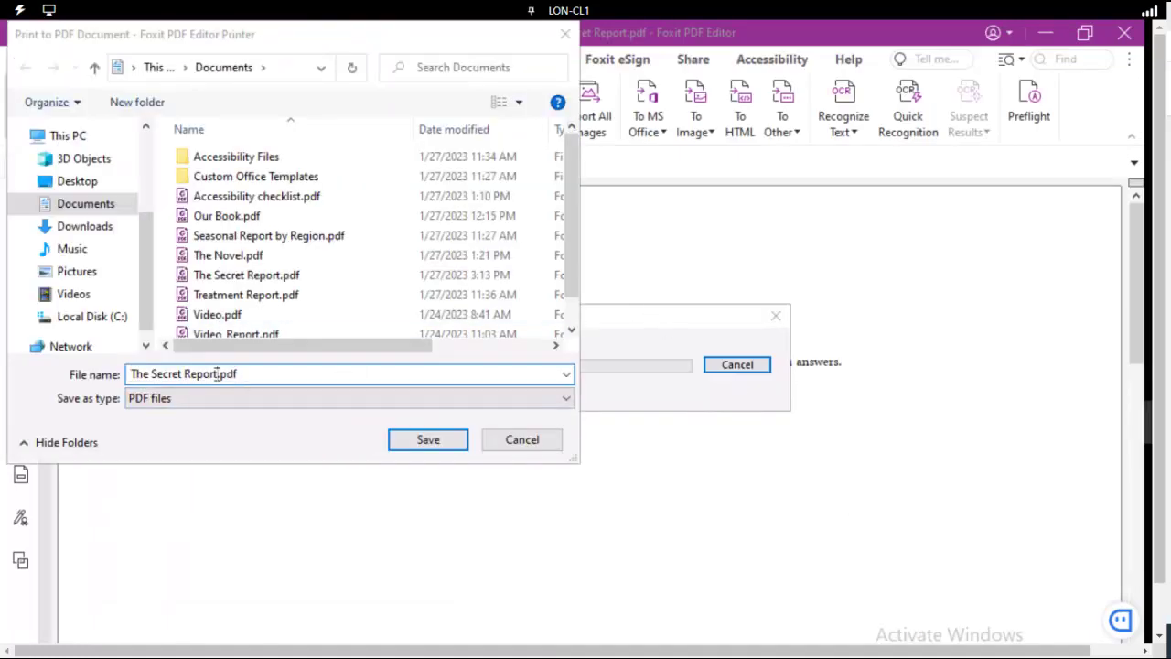
{"action": "type", "text": "with fonts"}
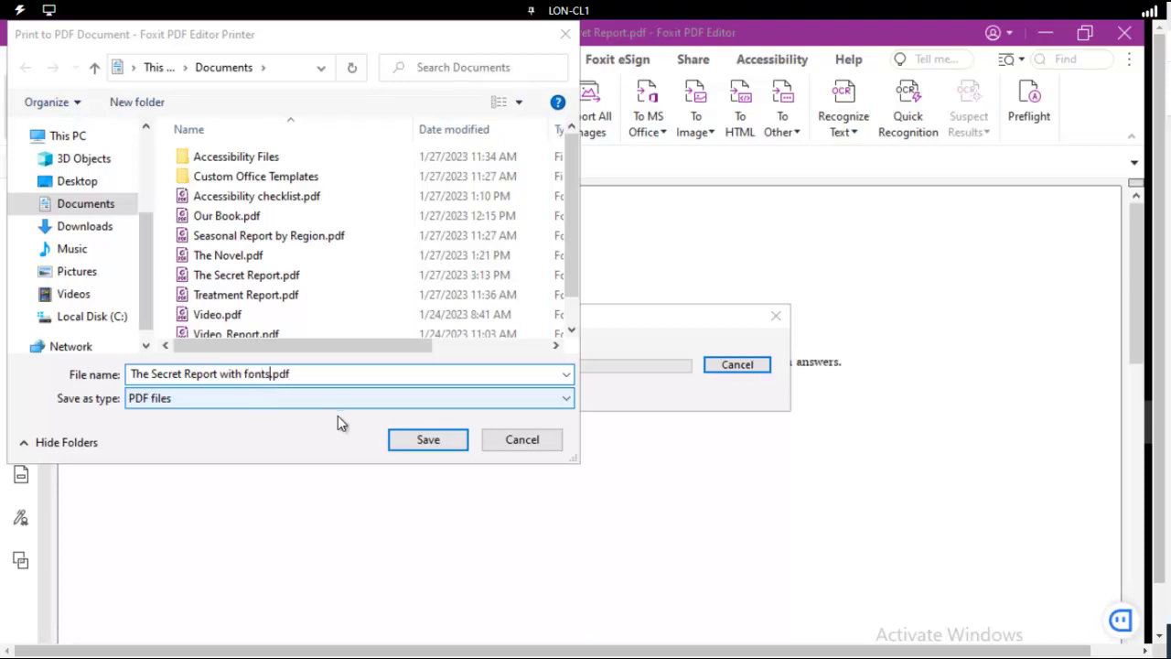
{"action": "left_click", "coordinate": [429, 440]}
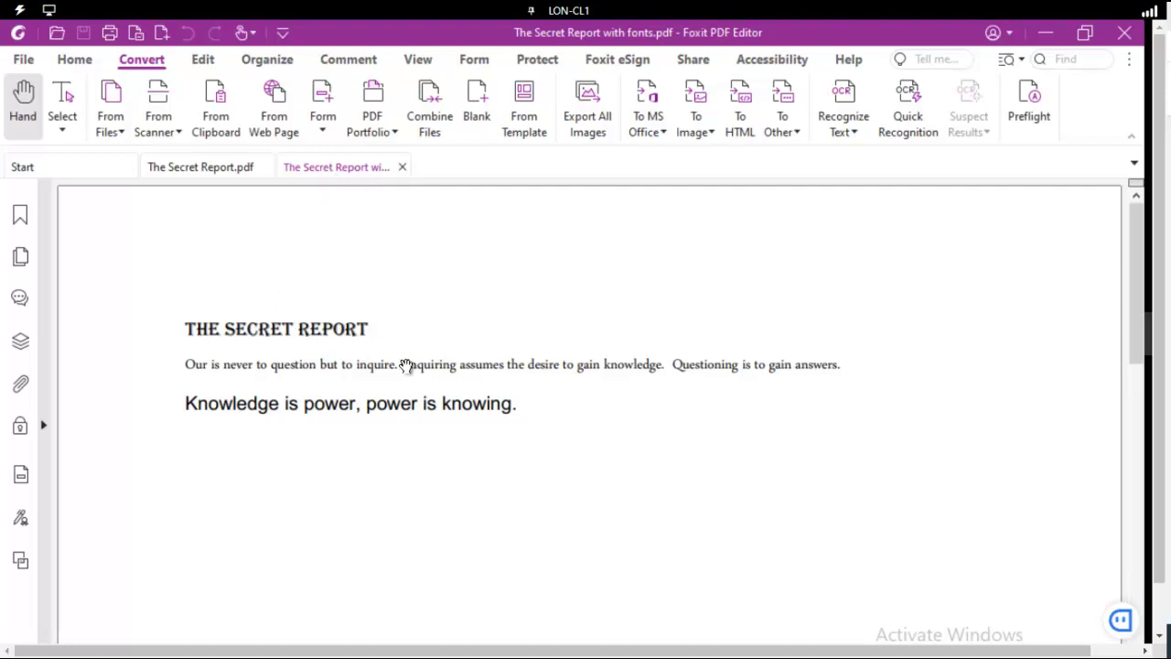
Show the Fonts list in the new PDF's document properties, confirming three embedded subset fonts
{"action": "left_click", "coordinate": [24, 63]}
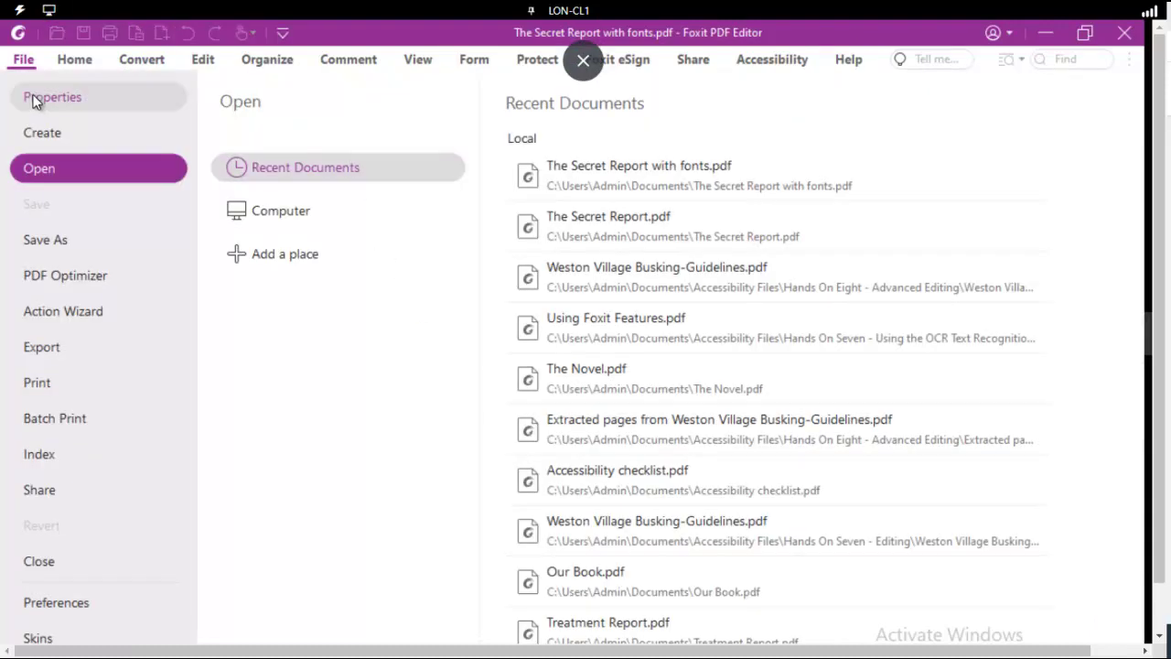
{"action": "left_click", "coordinate": [37, 97]}
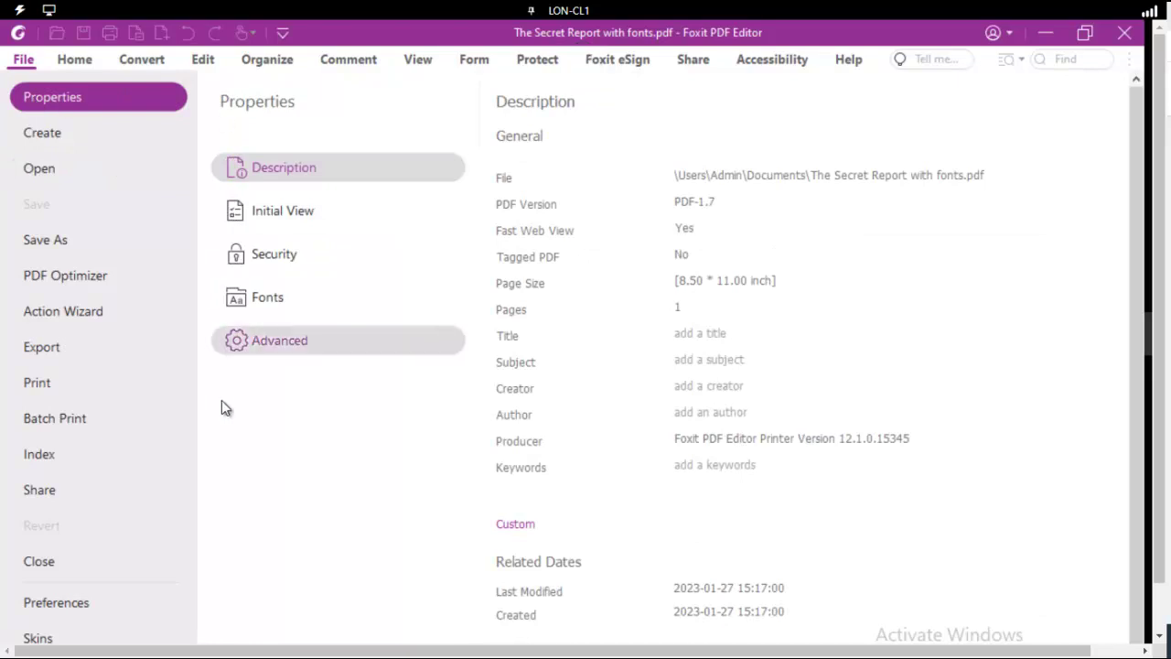
{"action": "left_click", "coordinate": [270, 308]}
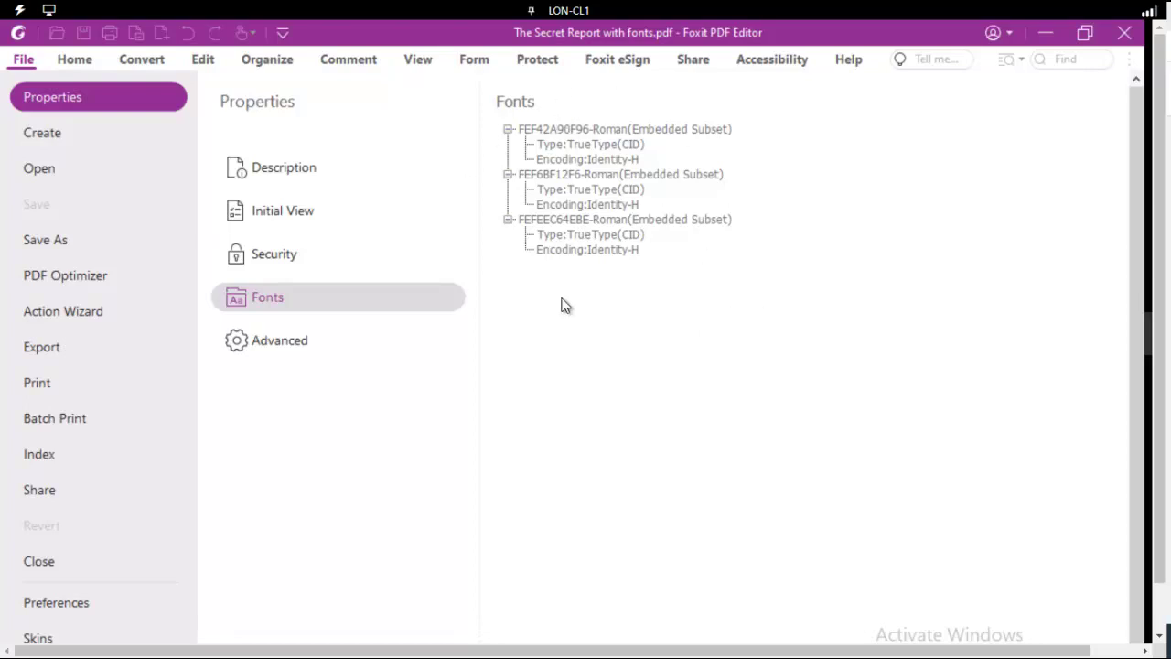
Return from the File view to the page of 'The Secret Report with fonts.pdf'
{"action": "left_click", "coordinate": [75, 62]}
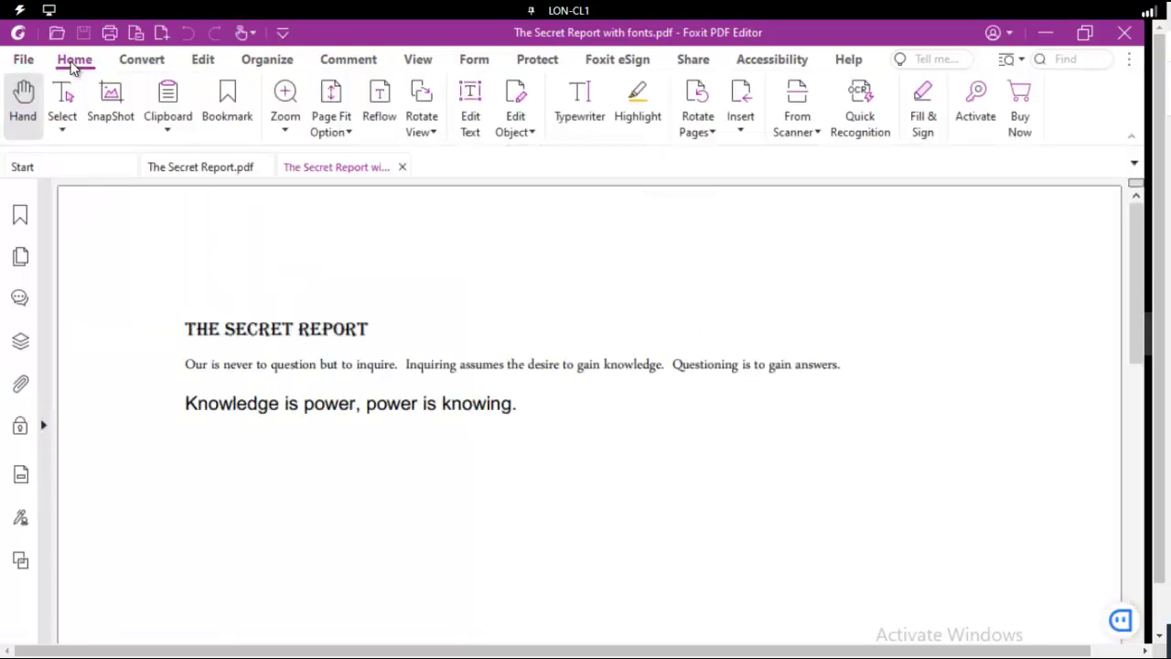